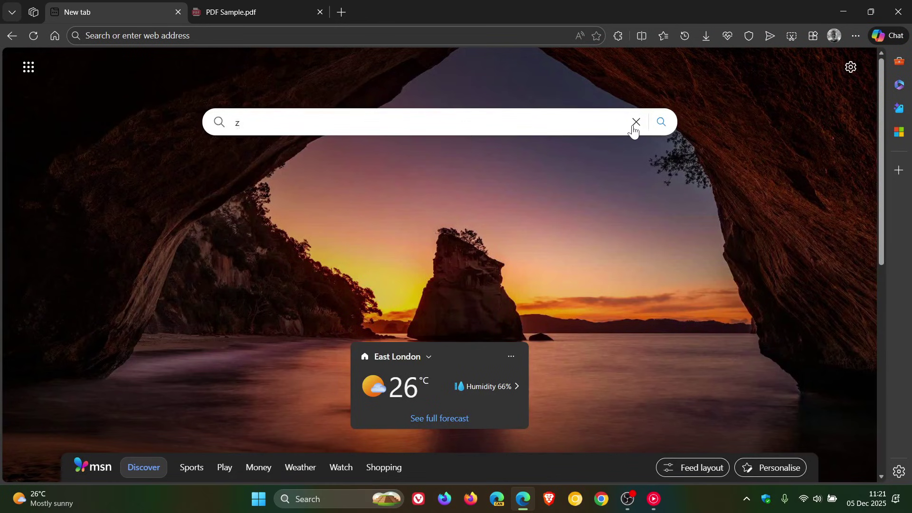
Clear the start page search text and open Edge's ⋯ main menu.
{"action": "left_click", "coordinate": [636, 122]}
{"action": "left_click", "coordinate": [857, 36]}
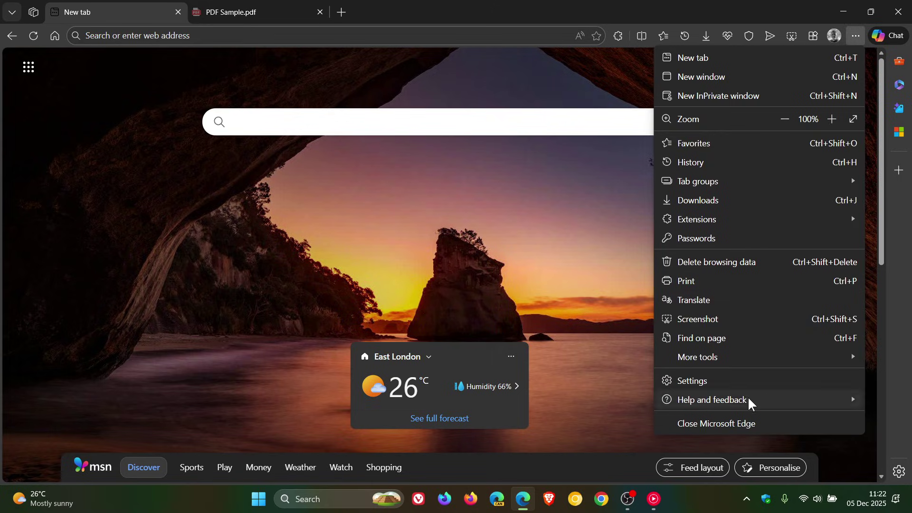
Open About Microsoft Edge to confirm version 143.0.3650.66, then switch to the PDF Sample.pdf tab.
{"action": "mouse_move", "coordinate": [748, 396]}
{"action": "left_click", "coordinate": [589, 471]}
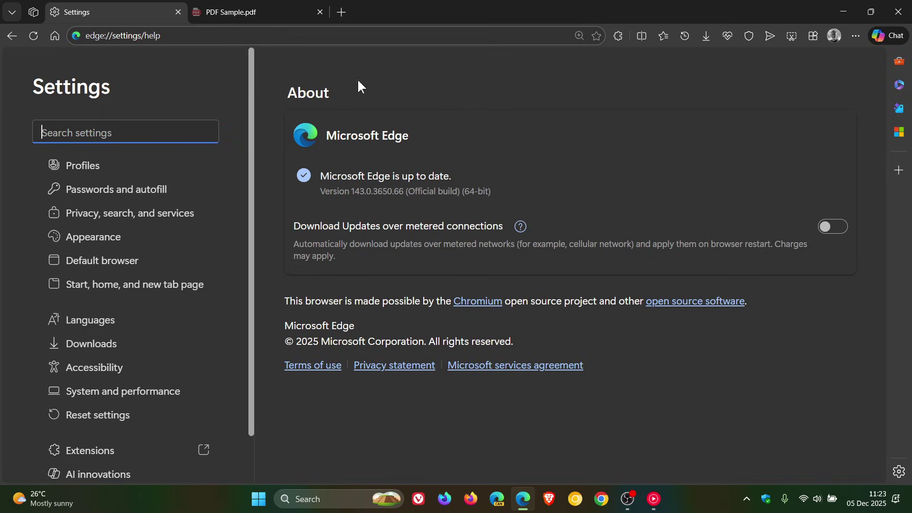
{"action": "left_click", "coordinate": [269, 9]}
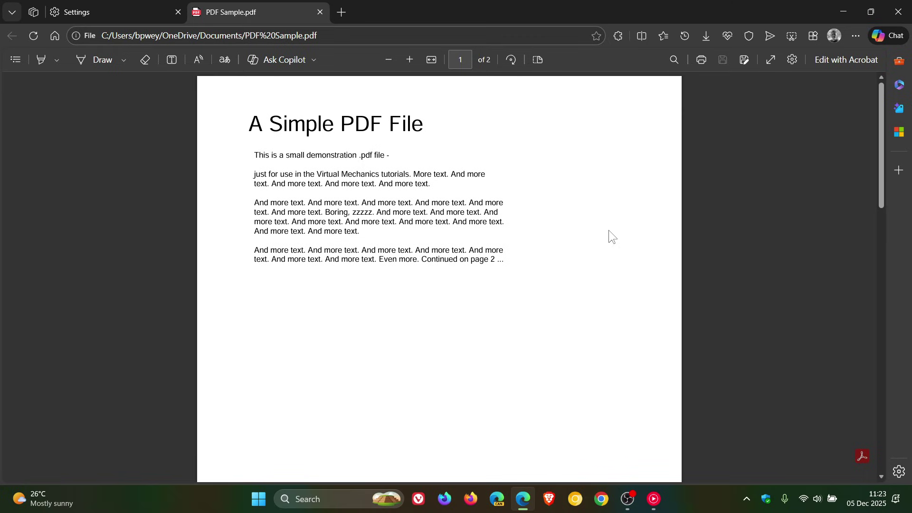
Draw a blue ink stroke across the PDF's second paragraph, undoing and redoing it twice.
{"action": "left_click", "coordinate": [98, 56]}
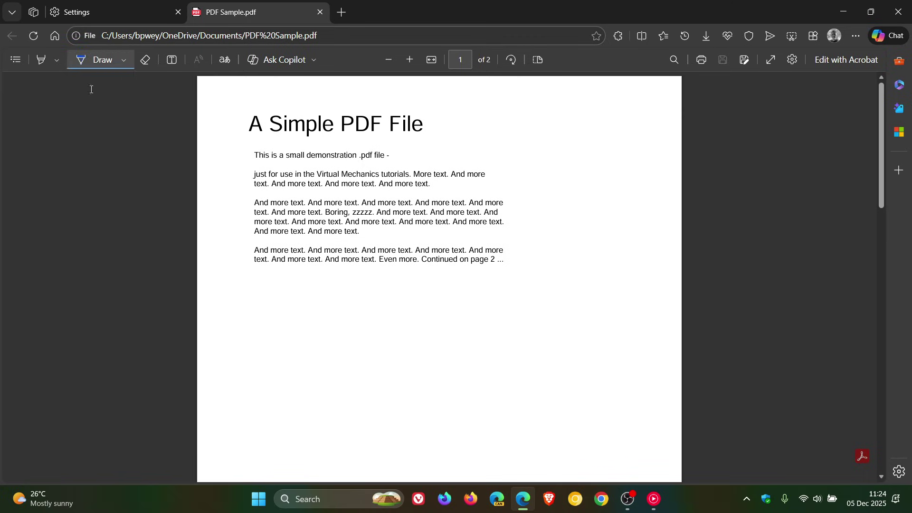
{"action": "mouse_move", "coordinate": [260, 169]}
{"action": "left_mouse_down"}
{"action": "mouse_move", "coordinate": [271, 180]}
{"action": "mouse_move", "coordinate": [465, 182]}
{"action": "left_mouse_up"}
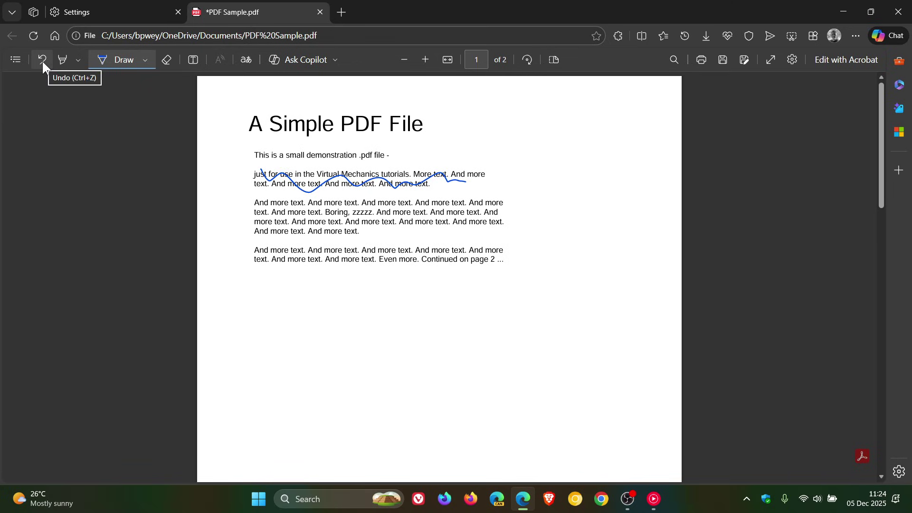
{"action": "left_click", "coordinate": [42, 61]}
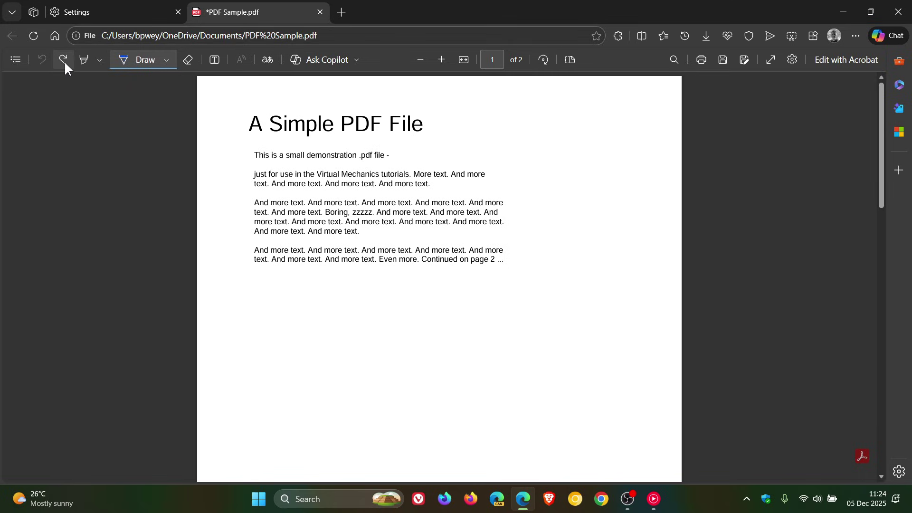
{"action": "left_click", "coordinate": [63, 60]}
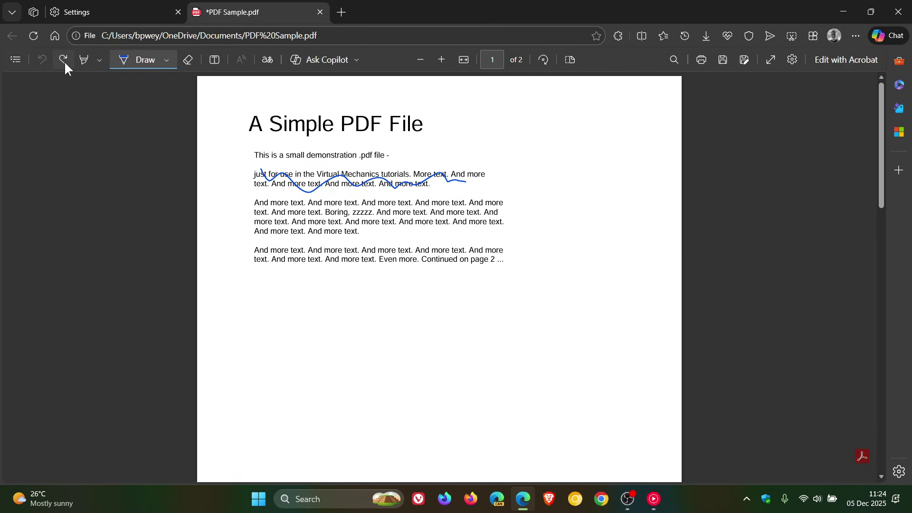
{"action": "left_click", "coordinate": [39, 62]}
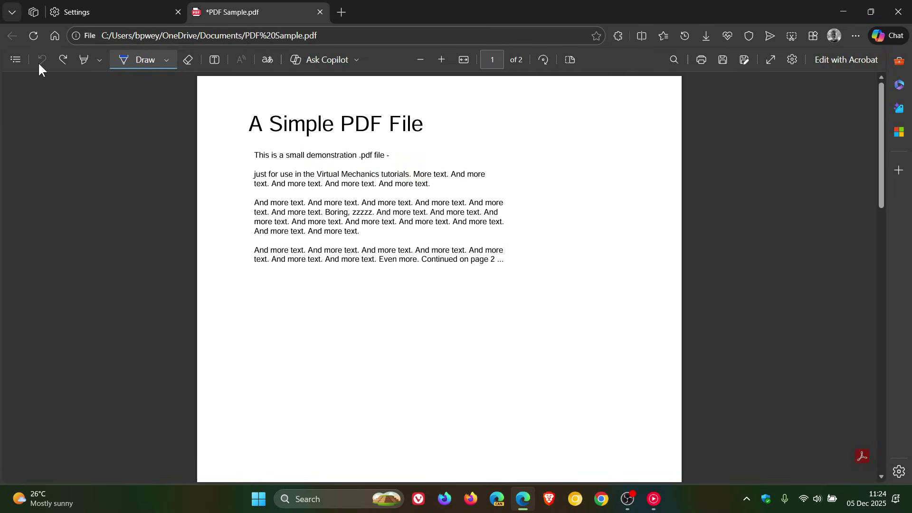
{"action": "left_click", "coordinate": [62, 59]}
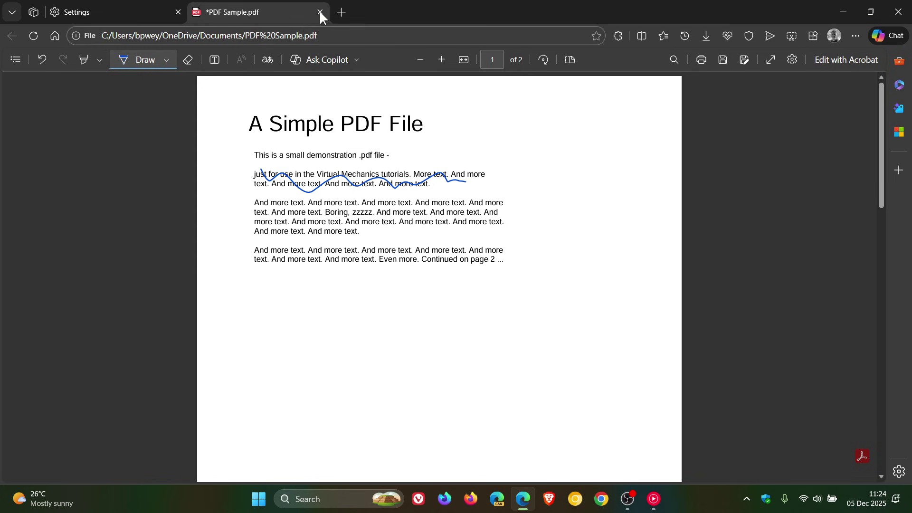
Open a new tab showing the MSN start page.
{"action": "left_click", "coordinate": [343, 12]}
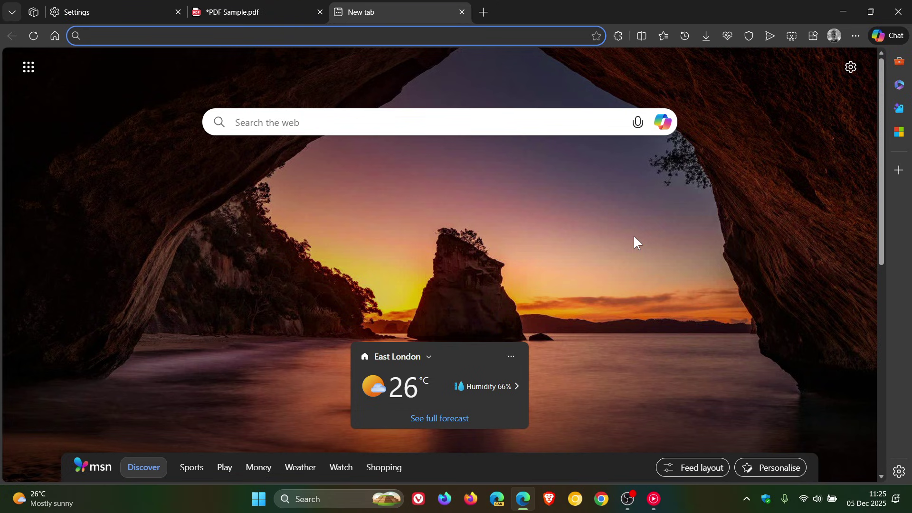
Bring up the Send feedback form with Alt+Shift+I, then close it without sending.
{"action": "key", "text": "alt+shift+i"}
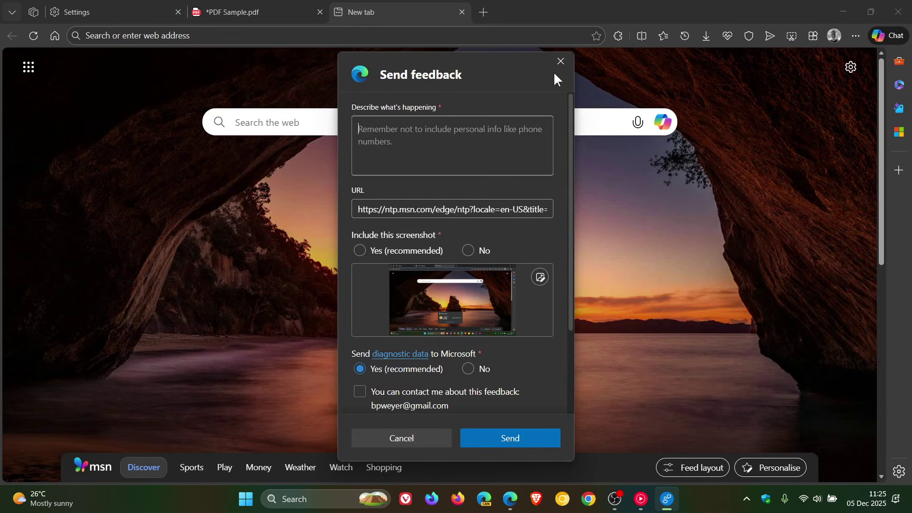
{"action": "left_click", "coordinate": [561, 61]}
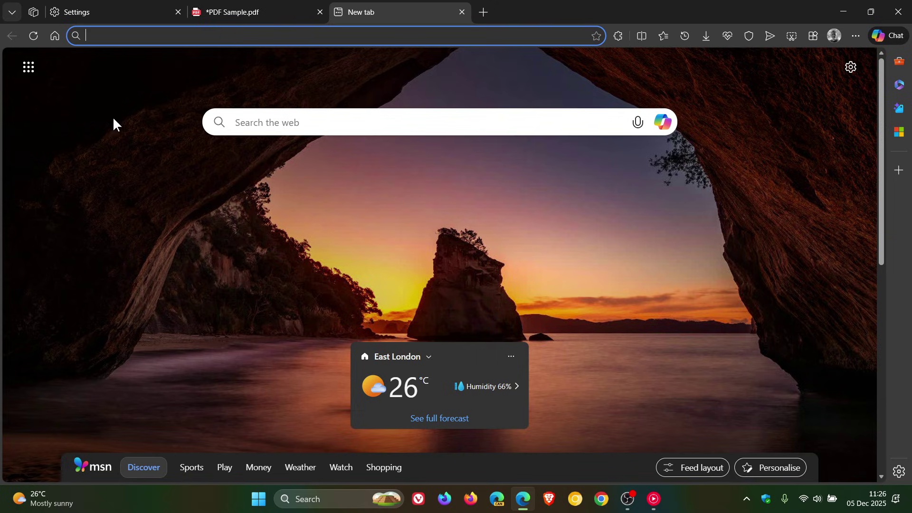
Open the tab search list, switch to vertical tabs, then back to horizontal tabs.
{"action": "left_click", "coordinate": [12, 19]}
{"action": "left_click", "coordinate": [14, 13]}
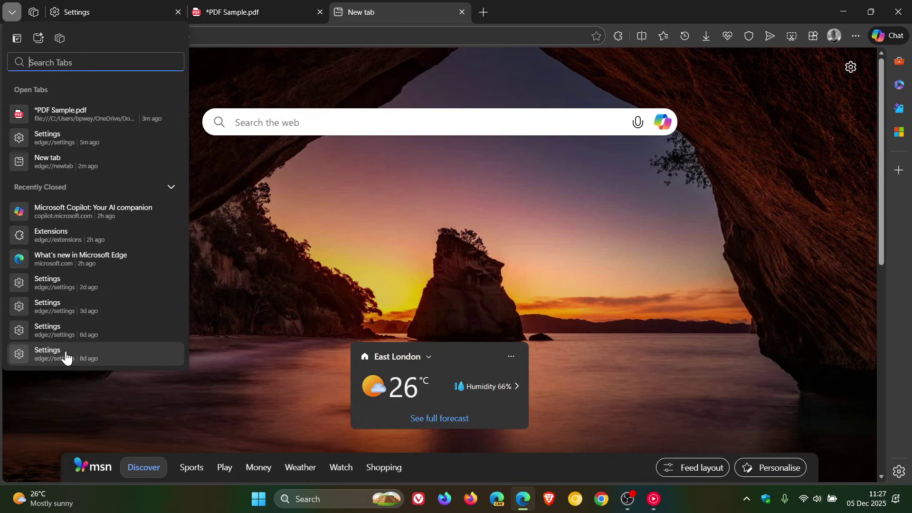
{"action": "left_click", "coordinate": [16, 37]}
{"action": "mouse_move", "coordinate": [15, 36]}
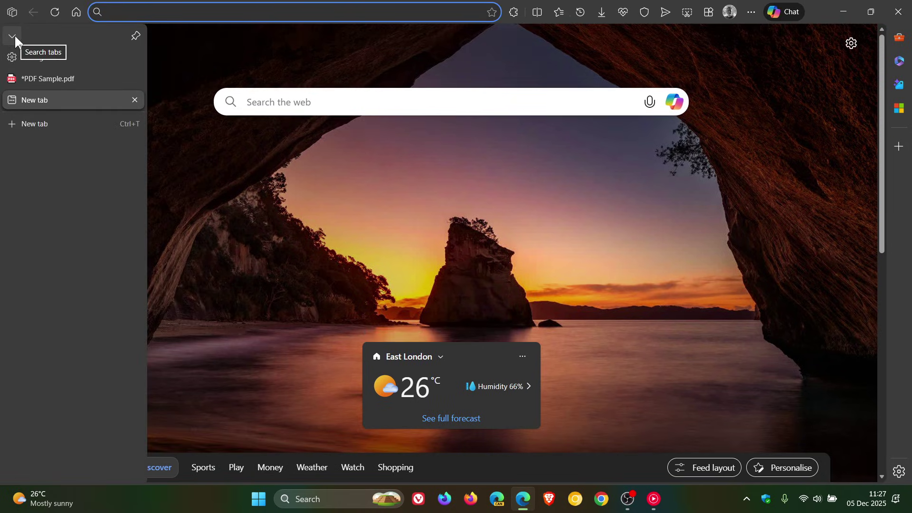
{"action": "left_click", "coordinate": [15, 36]}
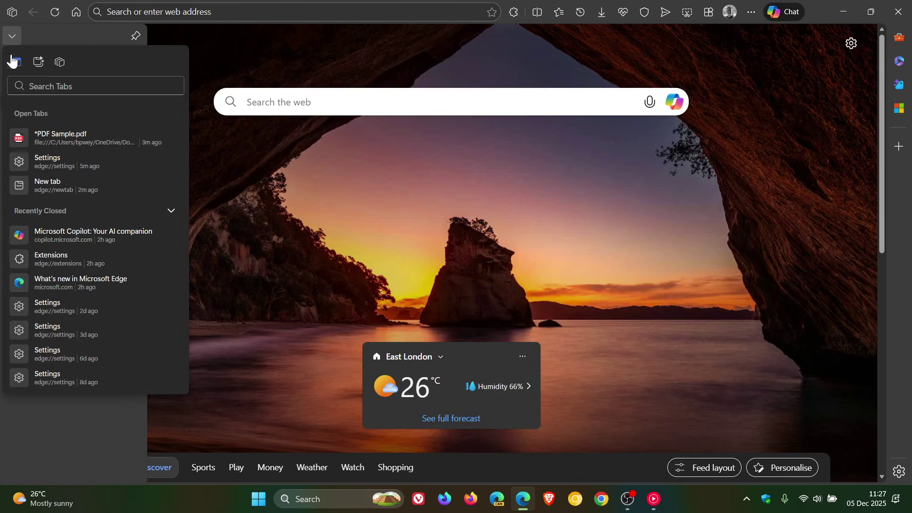
{"action": "left_click", "coordinate": [14, 59]}
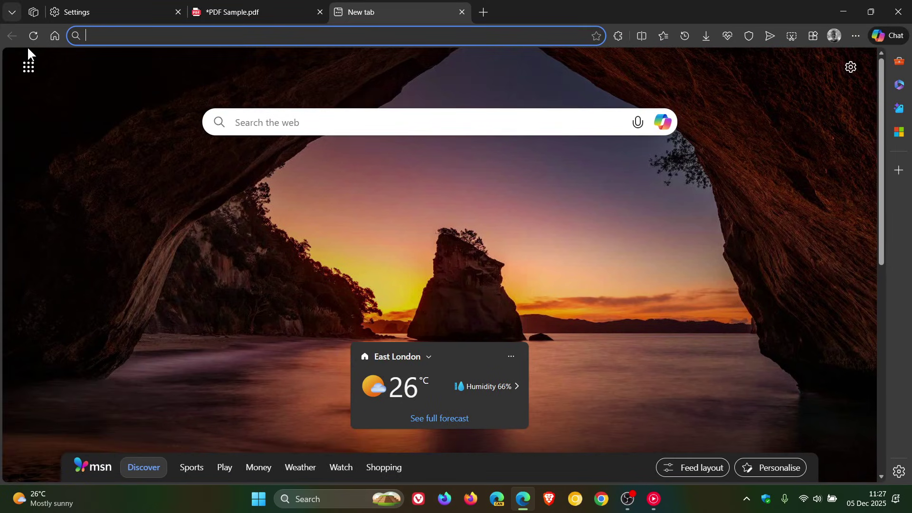
Start organizing tabs into groups from tab search, then cancel it.
{"action": "left_click", "coordinate": [11, 17]}
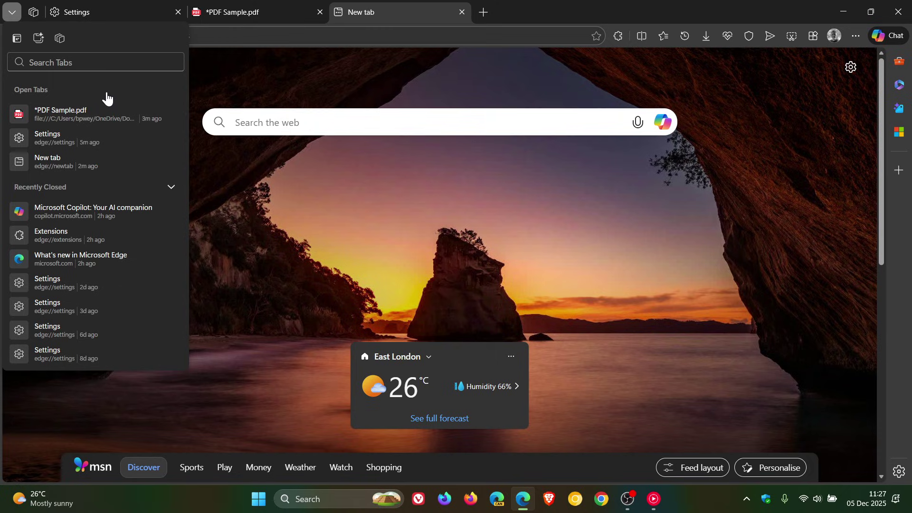
{"action": "left_click", "coordinate": [38, 40]}
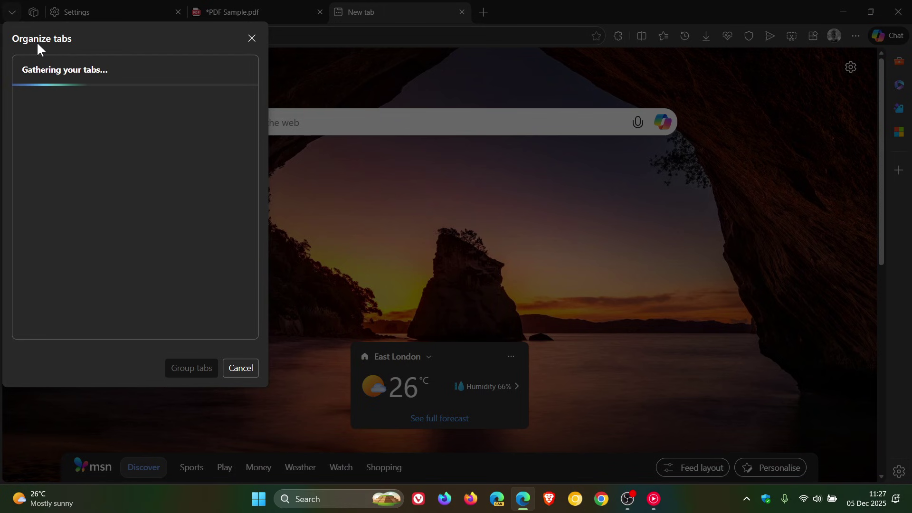
{"action": "left_click", "coordinate": [255, 34]}
Open and close the Workspaces list, then switch to the Edge Canary window.
{"action": "left_click", "coordinate": [12, 12]}
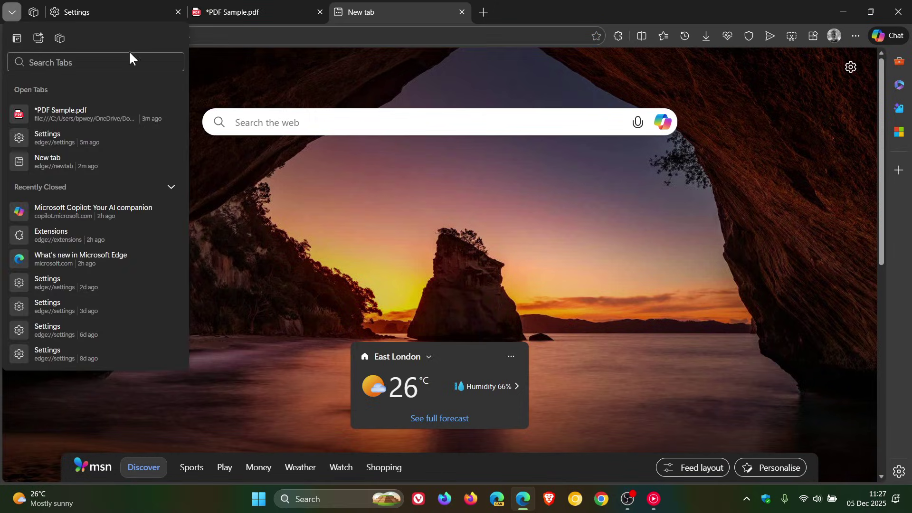
{"action": "left_click", "coordinate": [60, 38]}
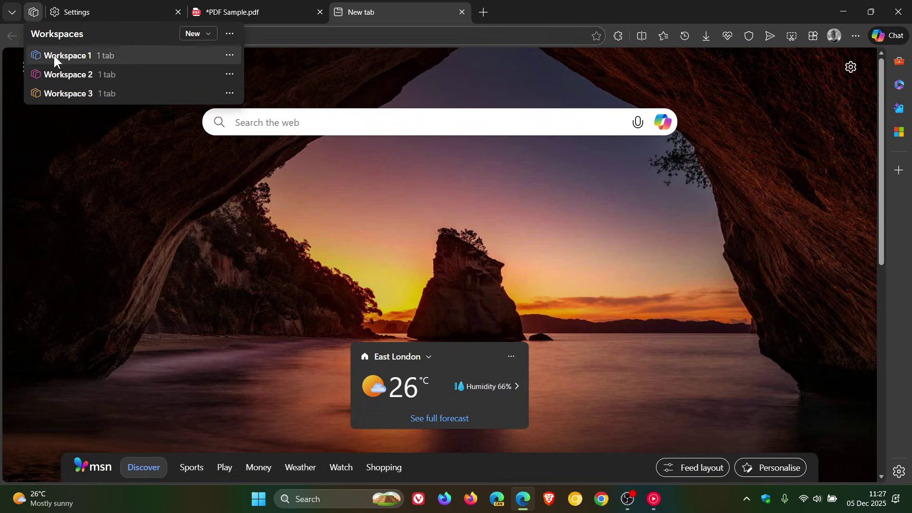
{"action": "left_click", "coordinate": [12, 12]}
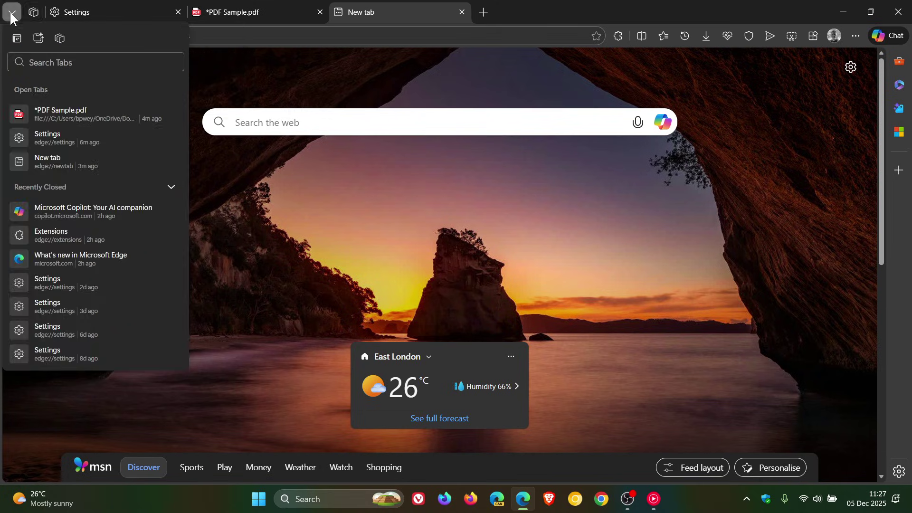
{"action": "left_click", "coordinate": [31, 14]}
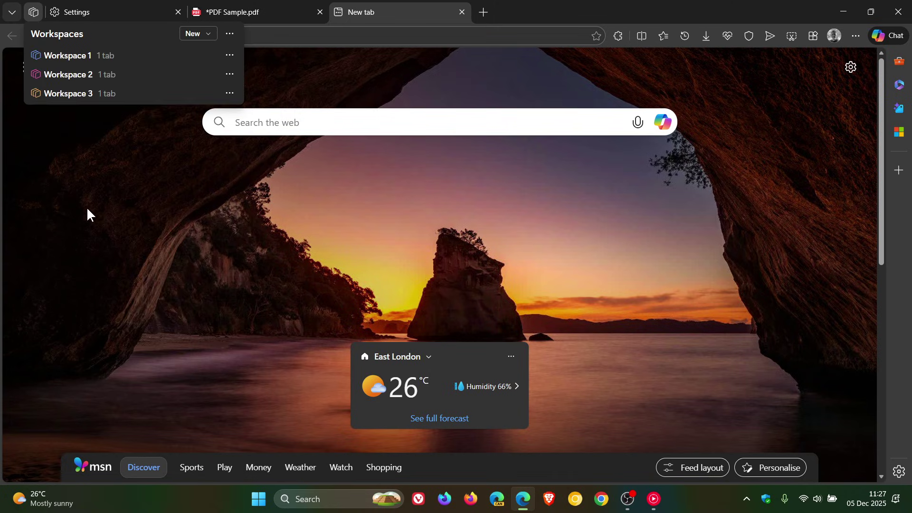
{"action": "left_click", "coordinate": [118, 201]}
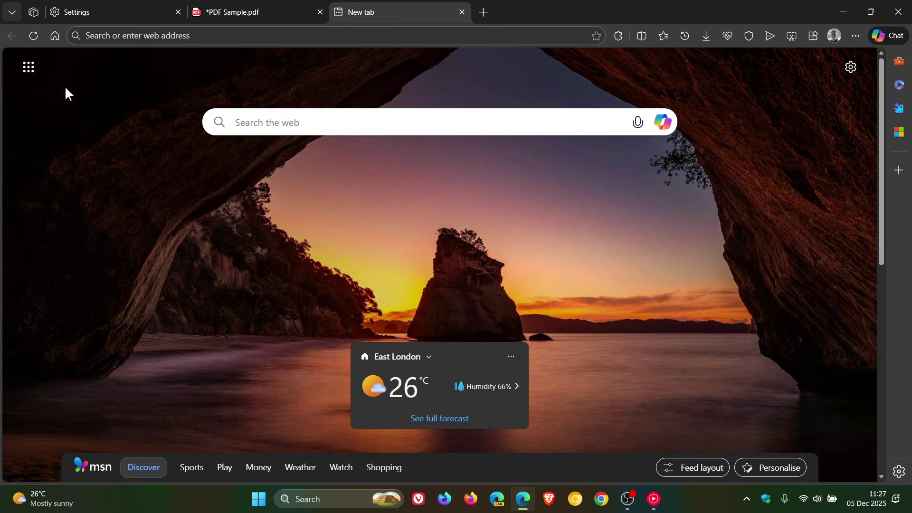
{"action": "left_click", "coordinate": [497, 499]}
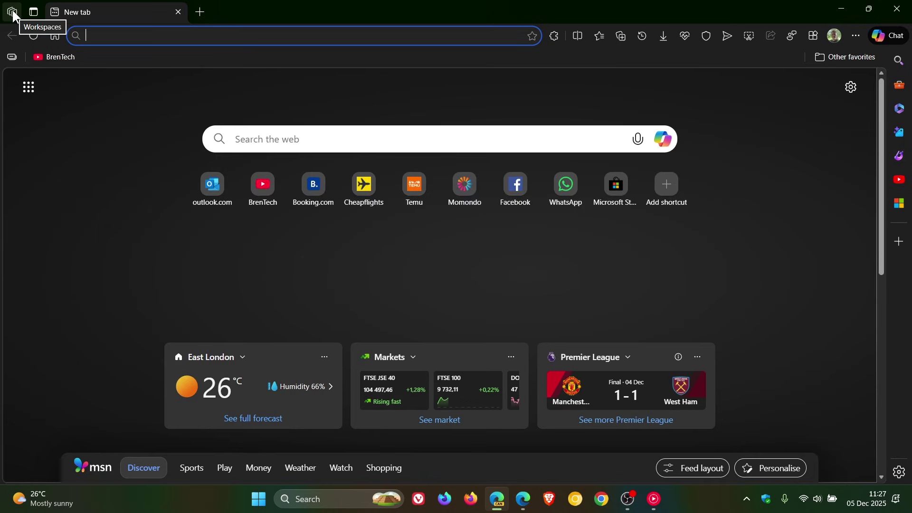
In Canary, open and dismiss the Workspaces list and Tab actions menu, then close the window.
{"action": "left_click", "coordinate": [13, 15]}
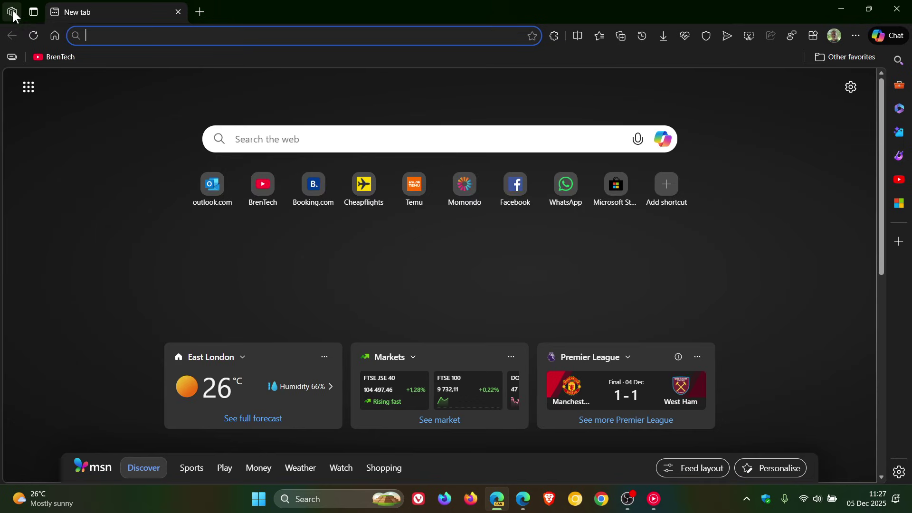
{"action": "left_click", "coordinate": [8, 181]}
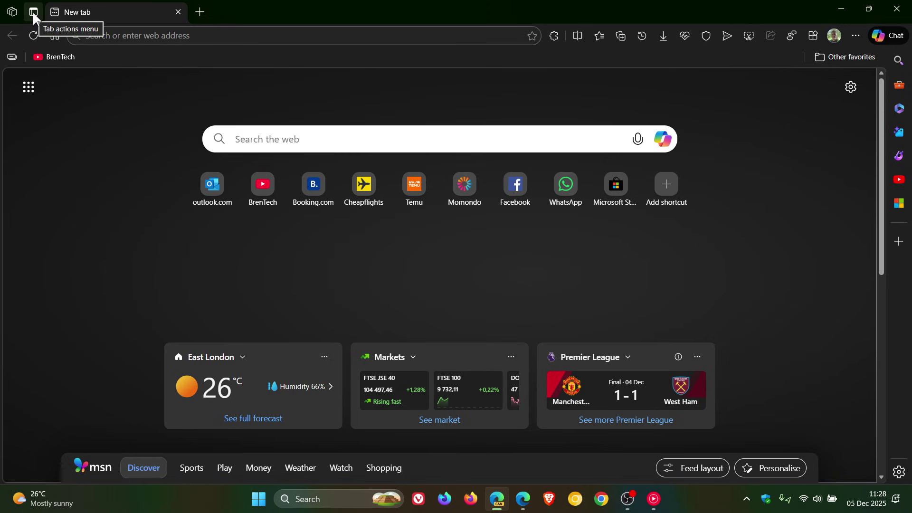
{"action": "left_click", "coordinate": [33, 12]}
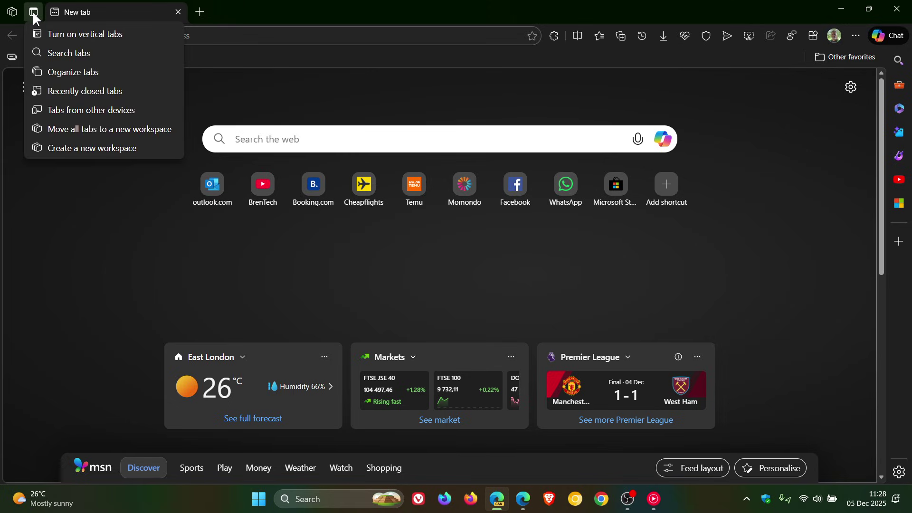
{"action": "left_click", "coordinate": [69, 218]}
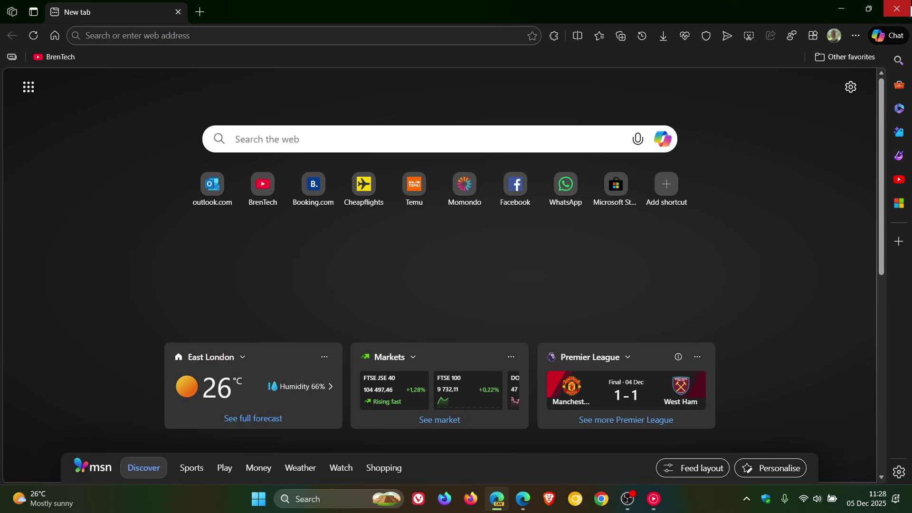
{"action": "left_click", "coordinate": [897, 8]}
{"action": "left_click", "coordinate": [11, 12]}
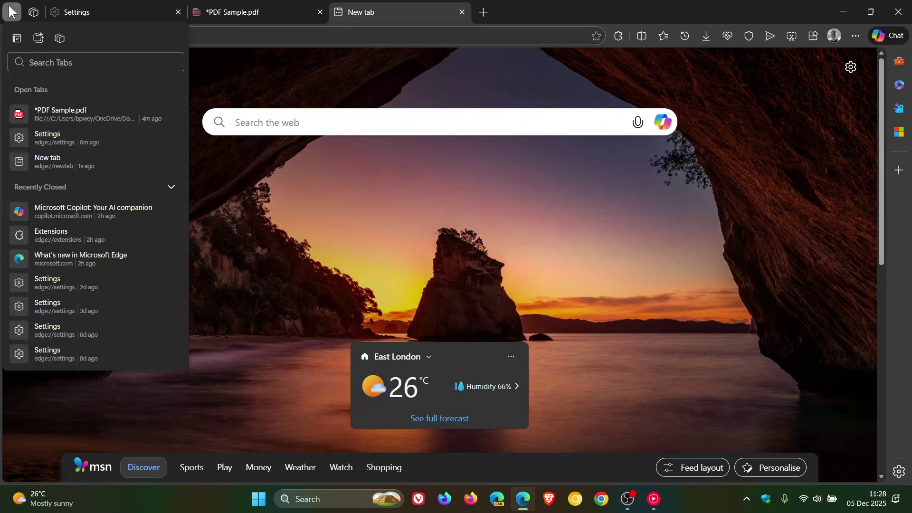
{"action": "left_click", "coordinate": [33, 12]}
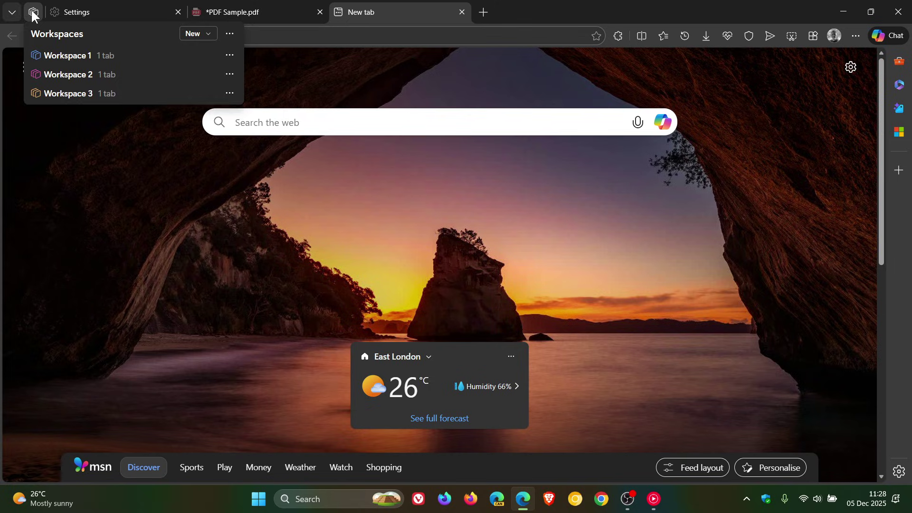
{"action": "left_click", "coordinate": [12, 12]}
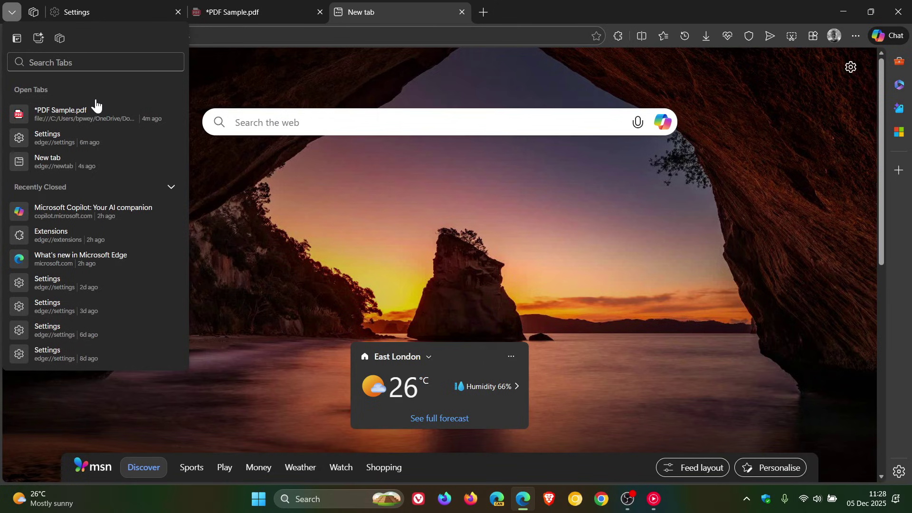
{"action": "left_click", "coordinate": [609, 212]}
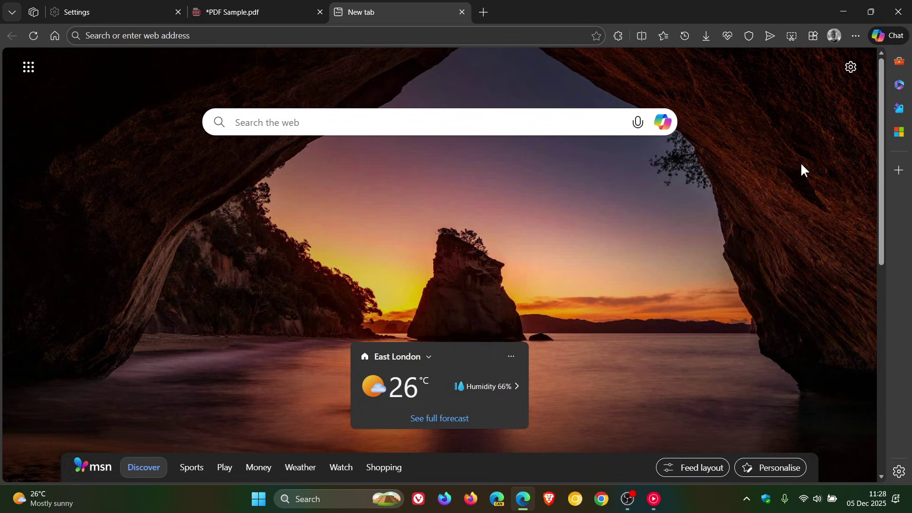
{"action": "left_click", "coordinate": [835, 37]}
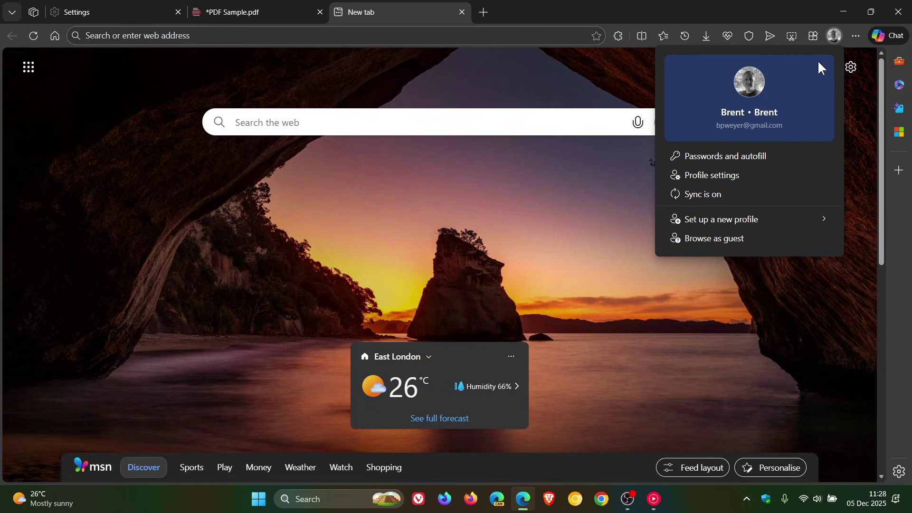
{"action": "left_click", "coordinate": [751, 297]}
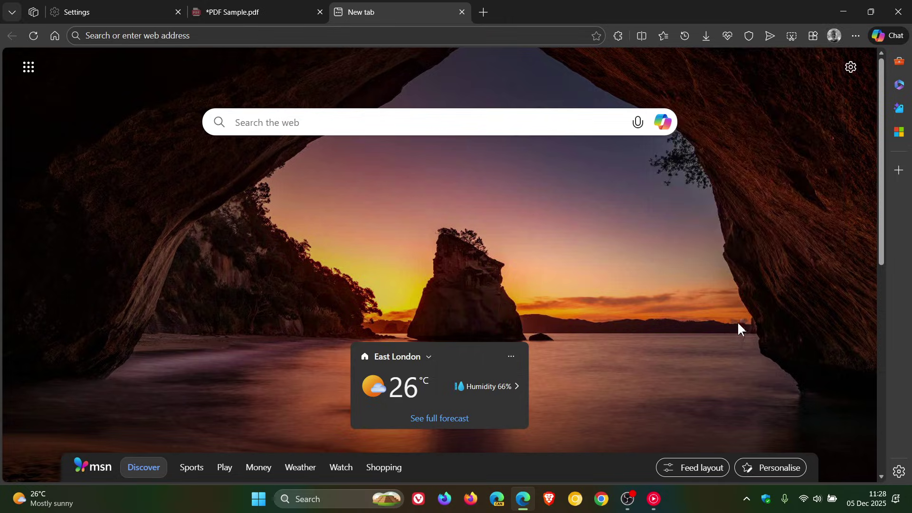
{"action": "left_click", "coordinate": [498, 500]}
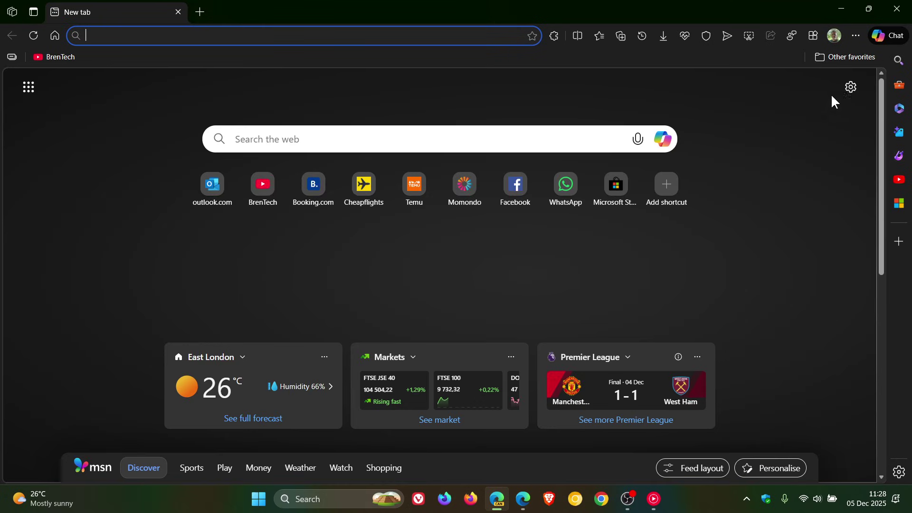
{"action": "left_click", "coordinate": [836, 37]}
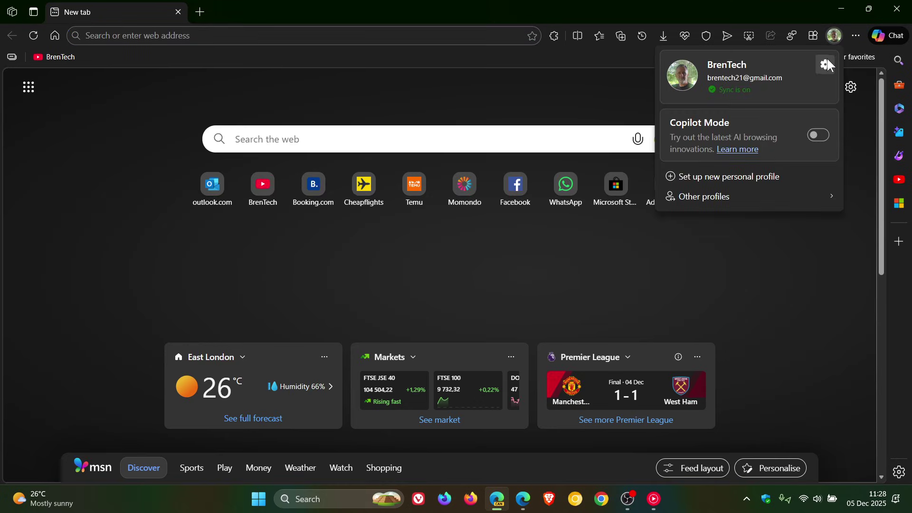
{"action": "left_click", "coordinate": [827, 59]}
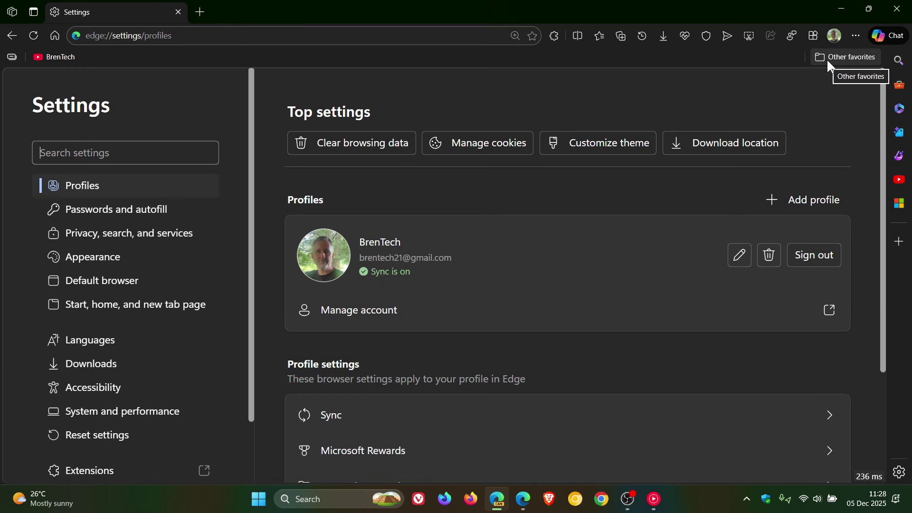
{"action": "left_click", "coordinate": [898, 8]}
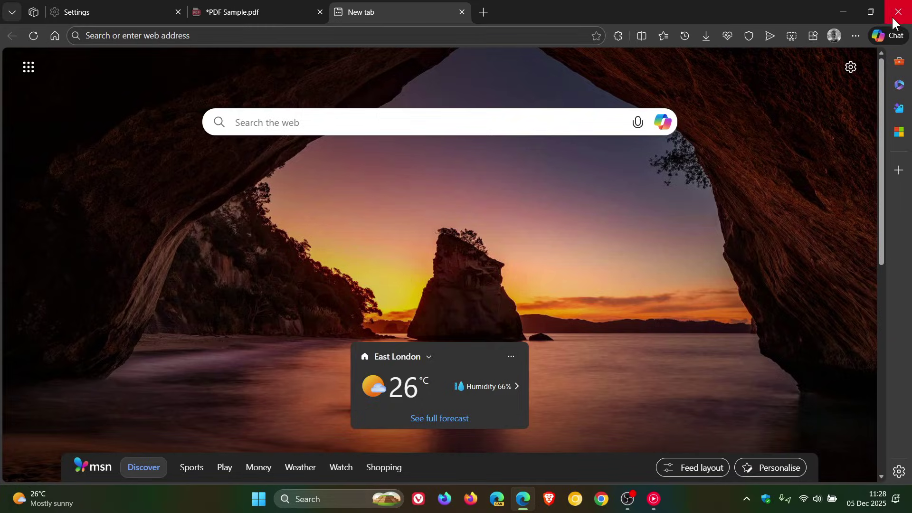
{"action": "left_click", "coordinate": [835, 36]}
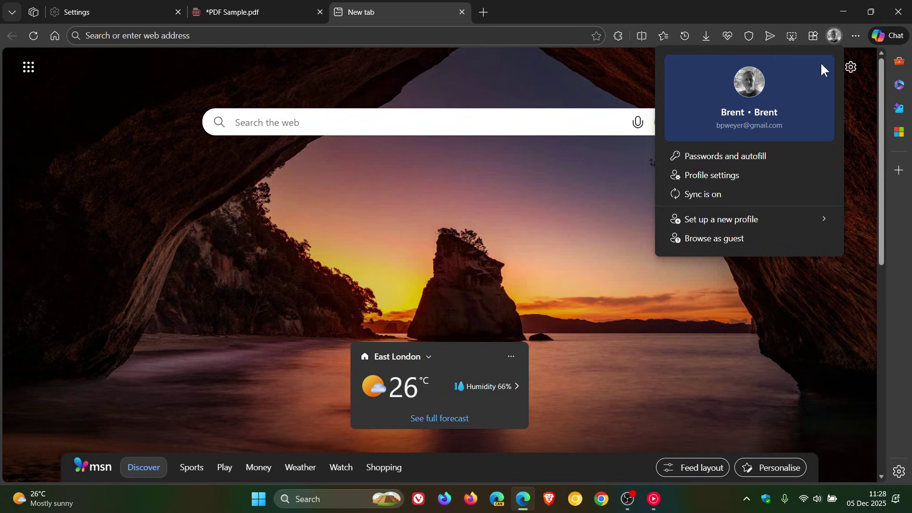
Dismiss the profile menu by clicking the start page background.
{"action": "left_click", "coordinate": [713, 352]}
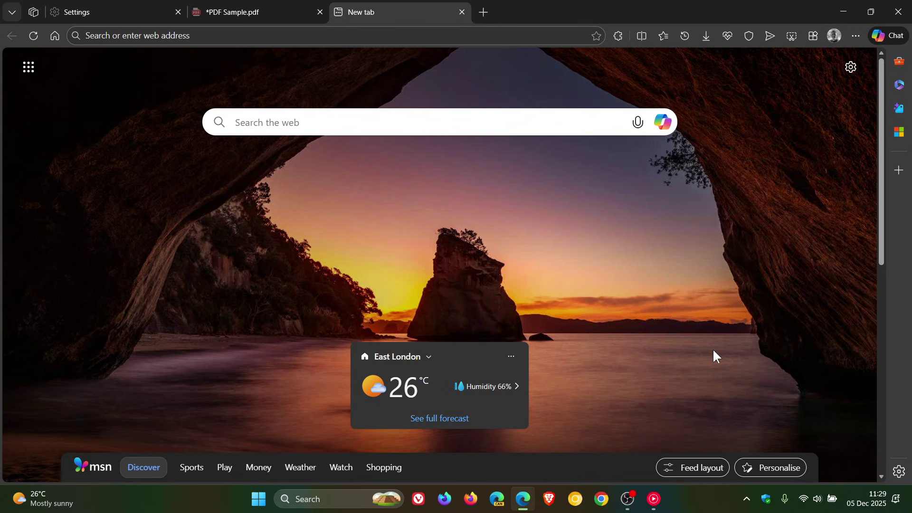